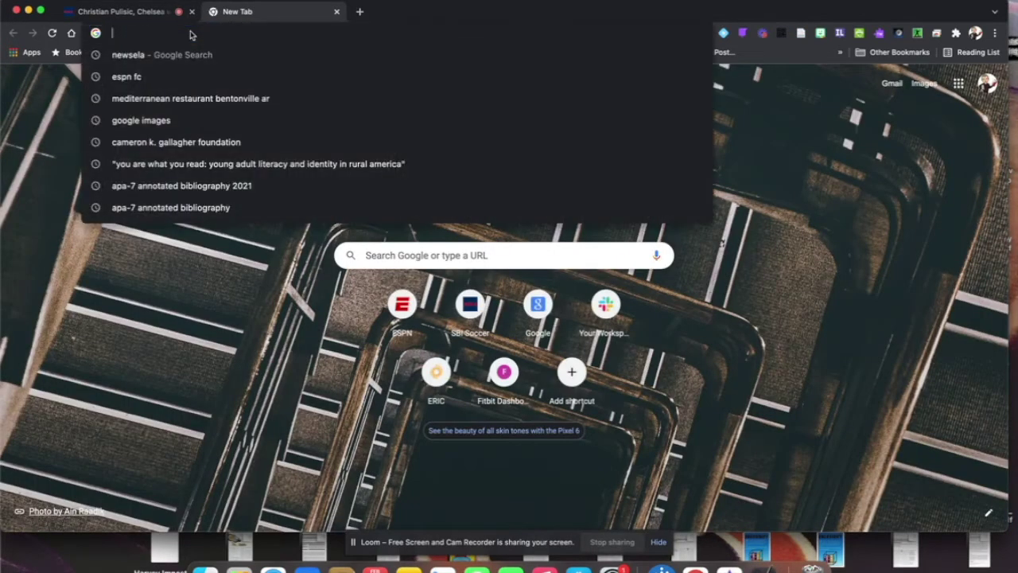
Step: Find the "Use Immersive Reader on Websites" extension in the Chrome Web Store and add it to Chrome
{"action": "type", "text": "google g"}
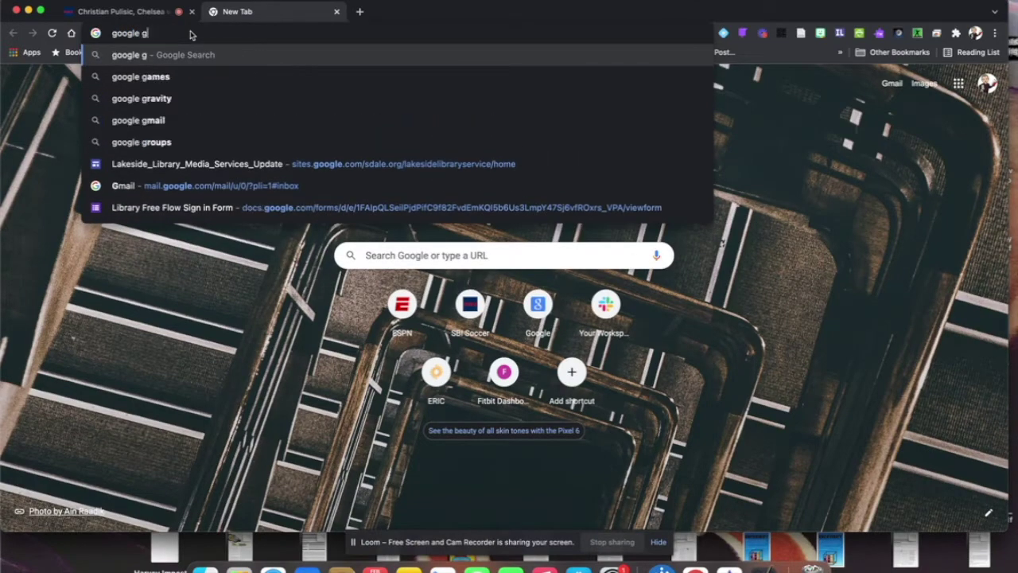
{"action": "key", "text": "BackSpace"}
{"action": "type", "text": "immersive r"}
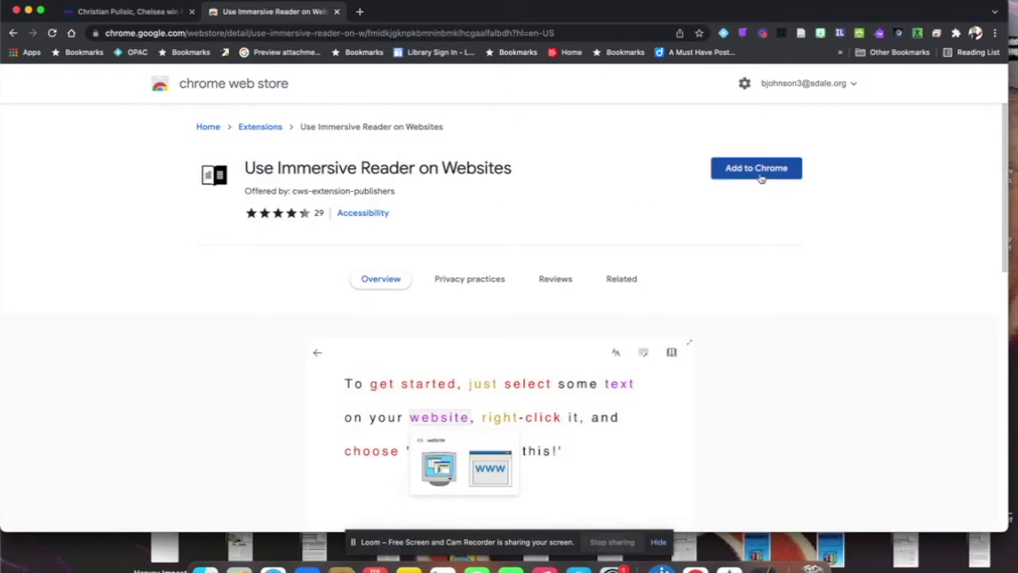
{"action": "left_click", "coordinate": [763, 168]}
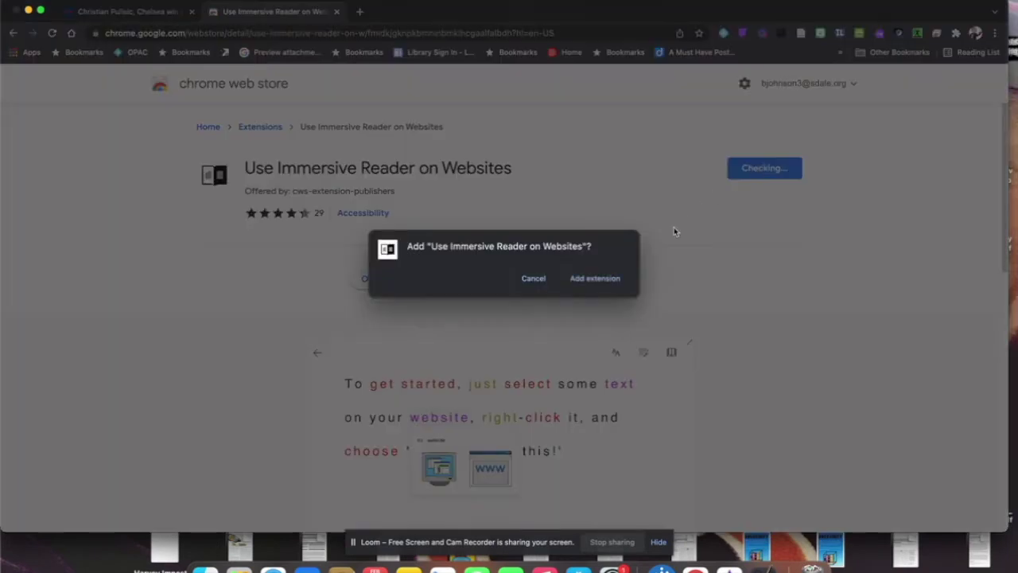
{"action": "left_click", "coordinate": [593, 278]}
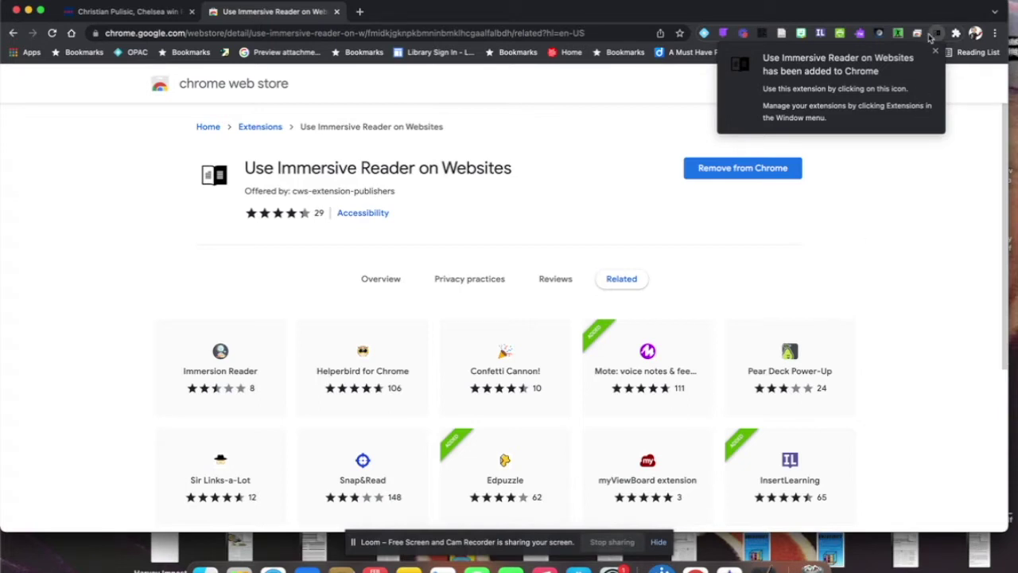
Step: Open the opening text of the Chelsea FIFA Club World Cup article, through "Saturday afternoon.", in Immersive Reader with "Help me read this"
{"action": "left_click", "coordinate": [114, 11]}
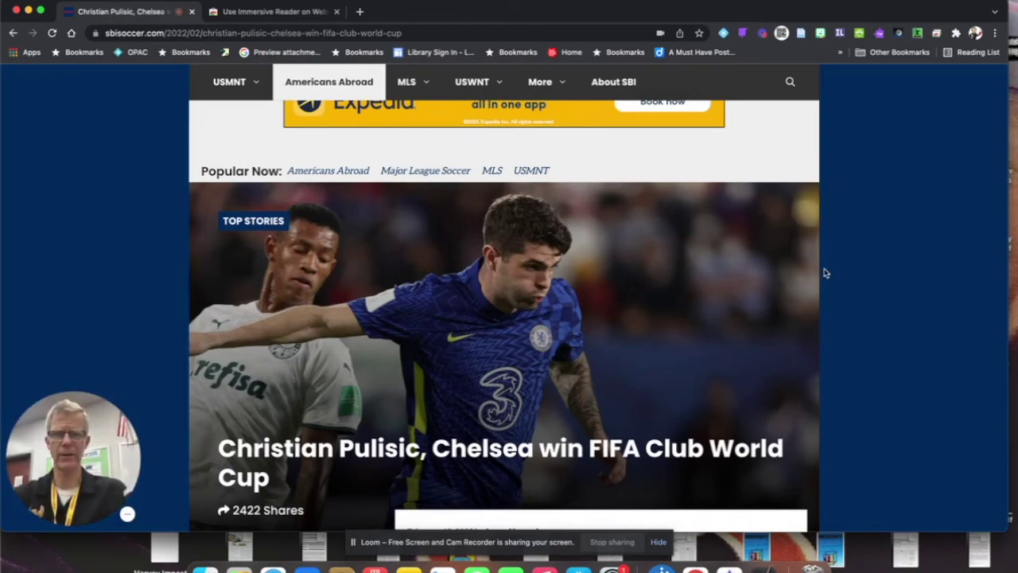
{"action": "scroll", "coordinate": [807, 274], "scroll_direction": "down", "scroll_amount": 5}
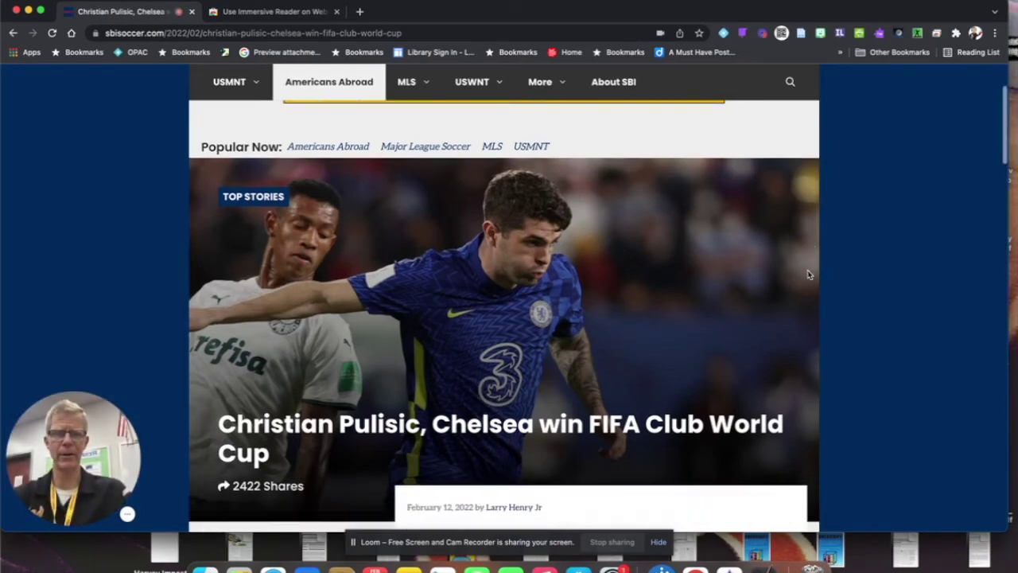
{"action": "scroll", "coordinate": [807, 274], "scroll_direction": "down", "scroll_amount": 3}
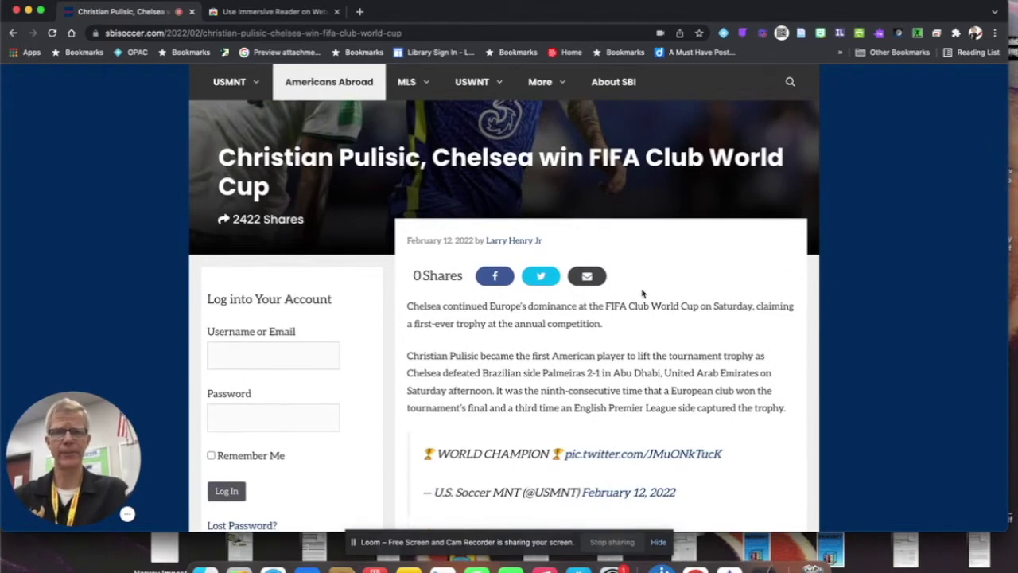
{"action": "left_click_drag", "start_coordinate": [406, 306], "coordinate": [484, 374]}
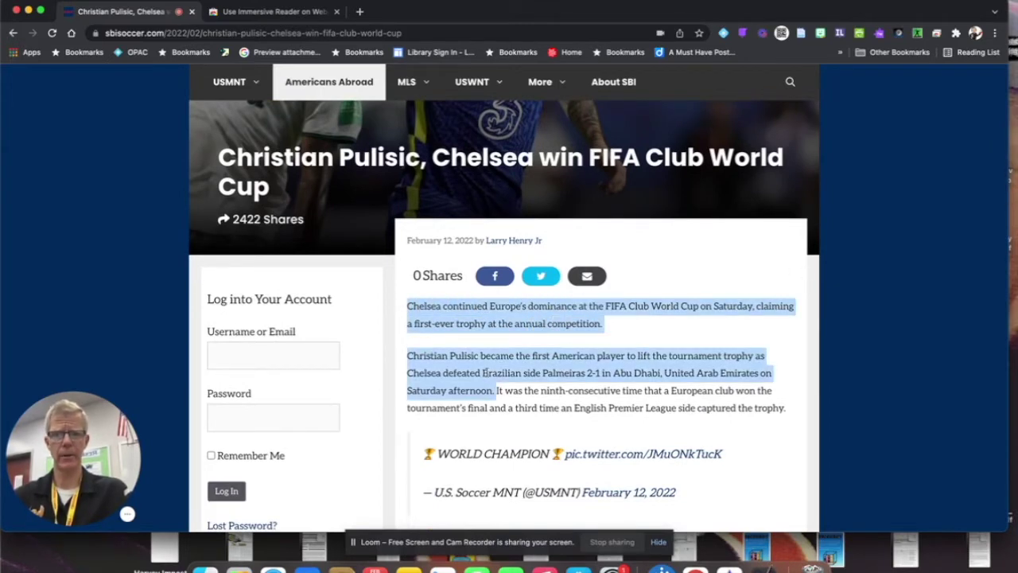
{"action": "right_click", "coordinate": [477, 359]}
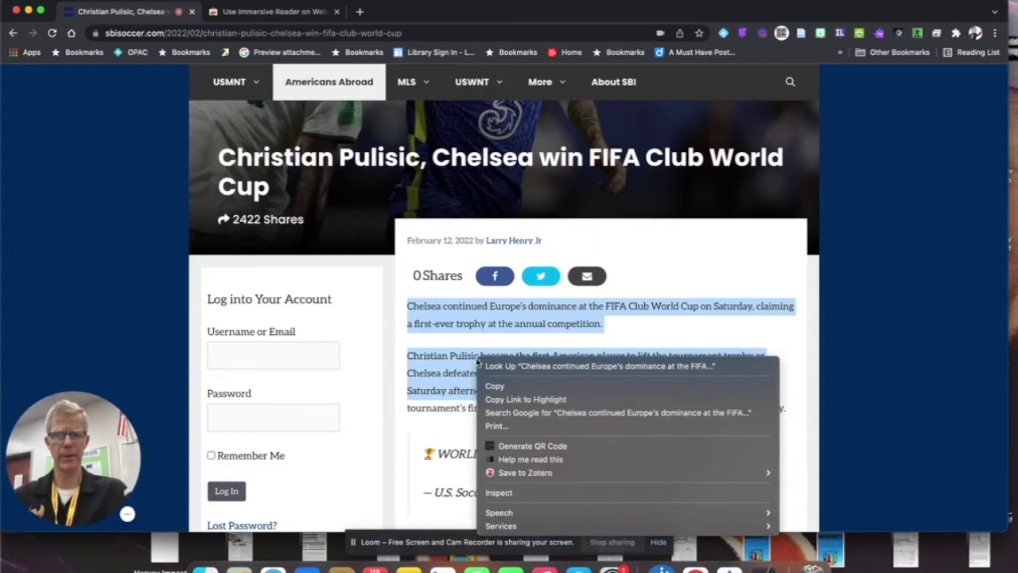
{"action": "left_click", "coordinate": [514, 460]}
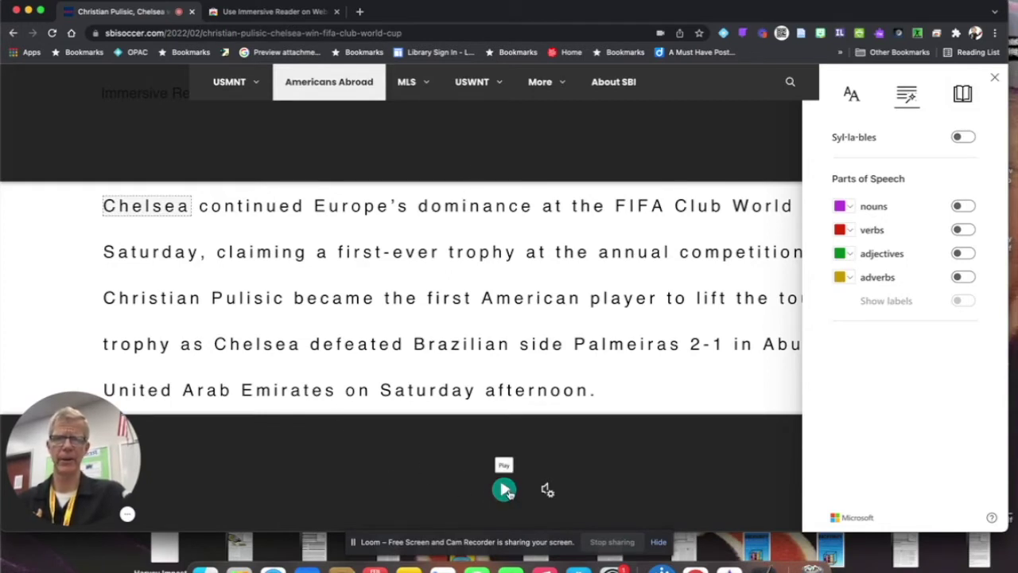
Step: Play the passage aloud, pause it, set the voice selection to Male and resume the reading
{"action": "left_click", "coordinate": [504, 490]}
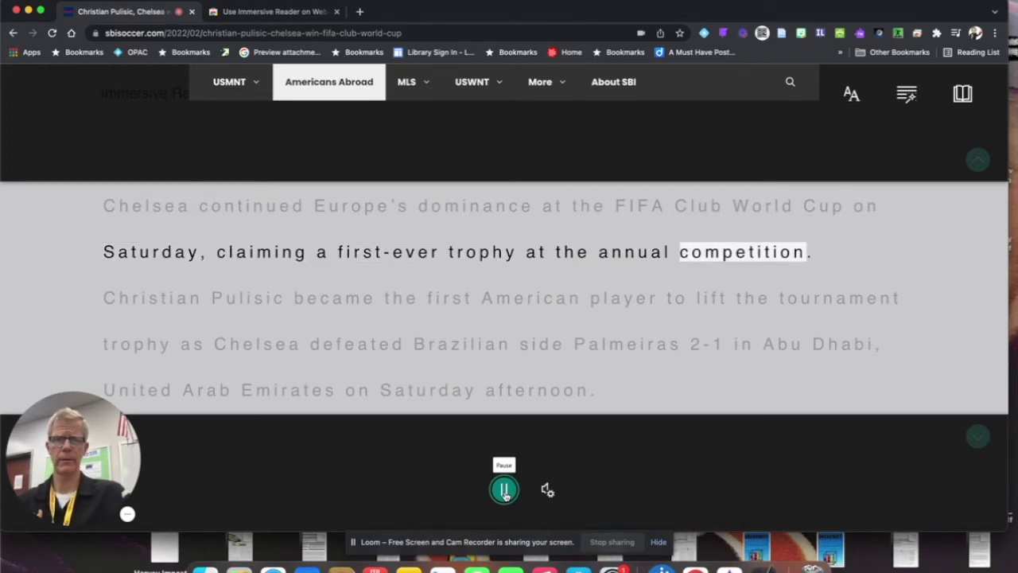
{"action": "left_click", "coordinate": [505, 490]}
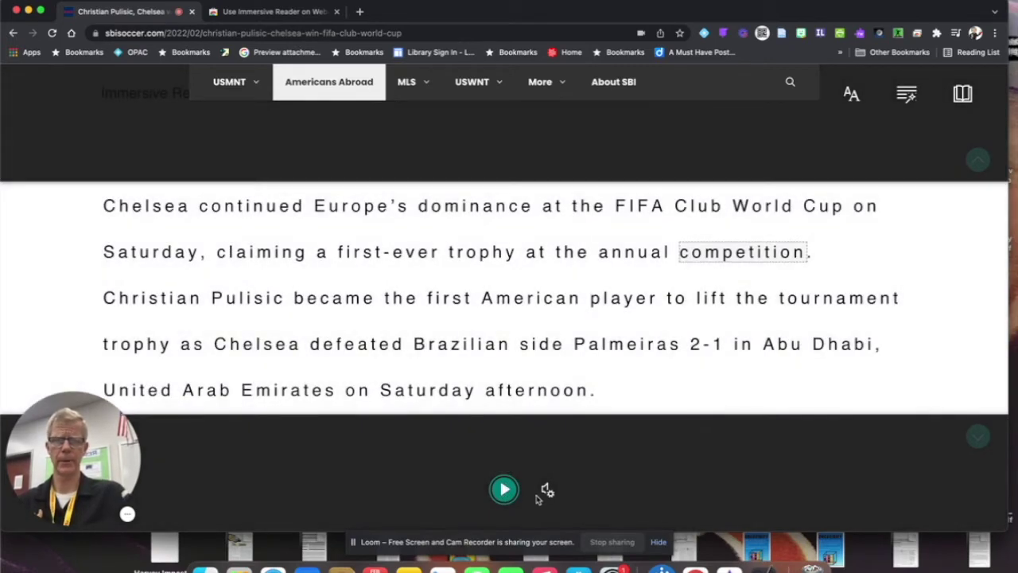
{"action": "left_click", "coordinate": [547, 492]}
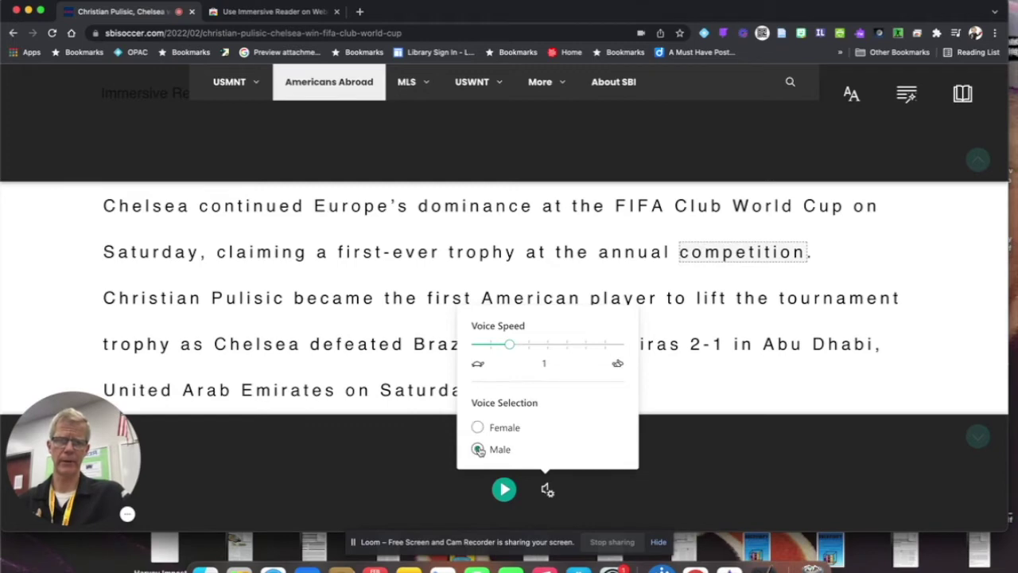
{"action": "left_click", "coordinate": [504, 489]}
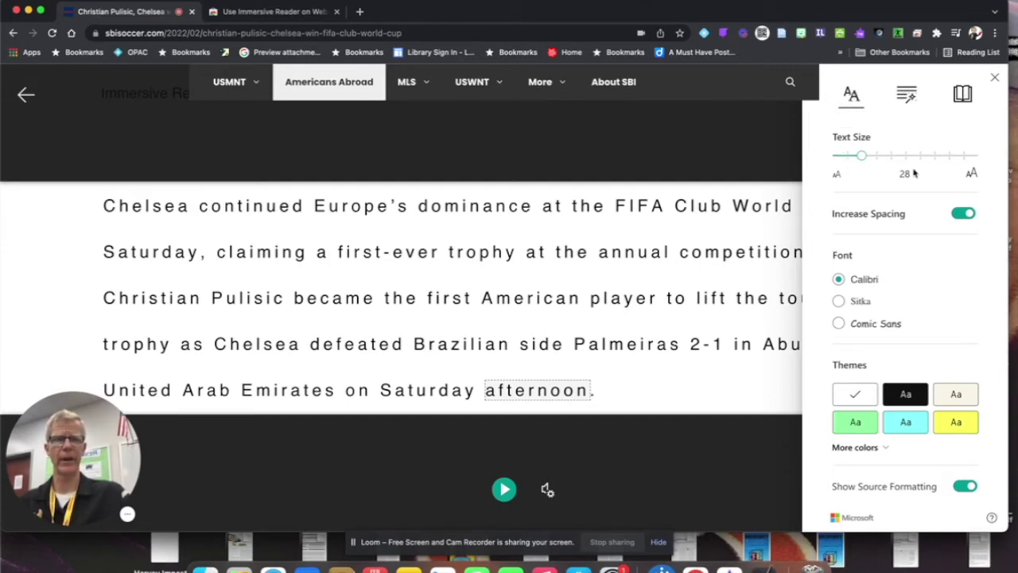
Step: Try turning off Increase Spacing and applying the green, blue and beige themes, restoring the increased spacing and white theme
{"action": "left_click", "coordinate": [963, 215]}
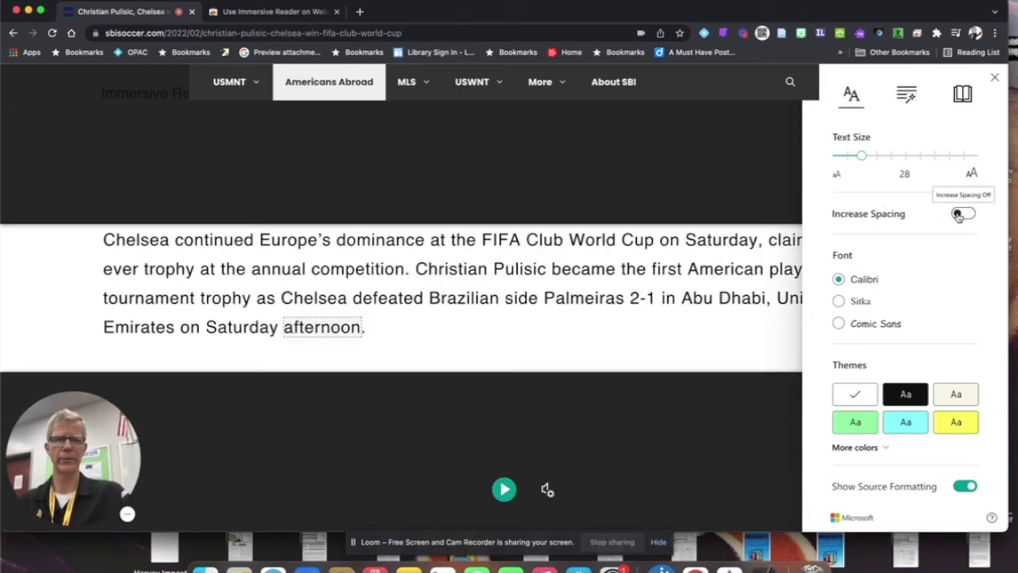
{"action": "left_click", "coordinate": [962, 215]}
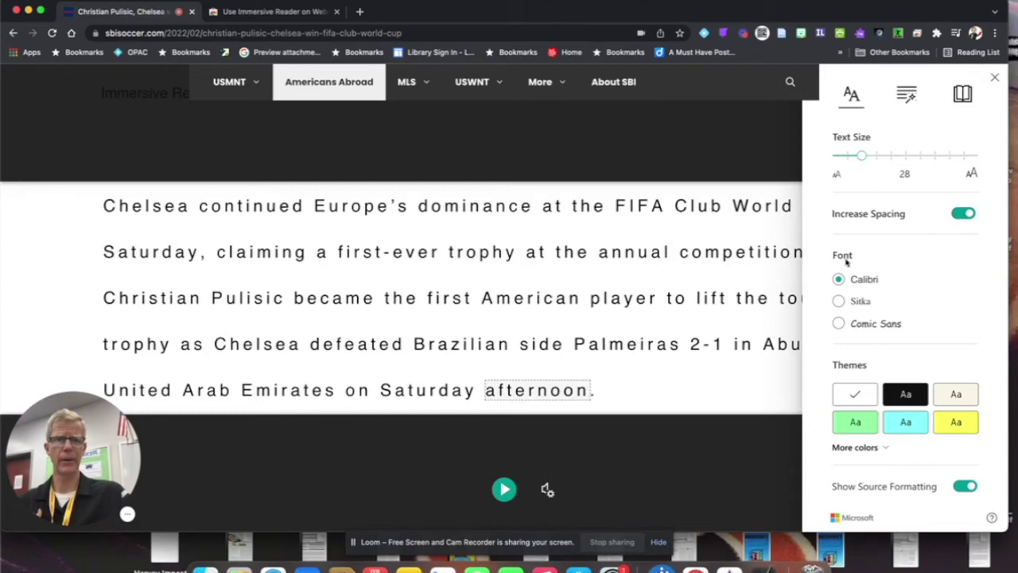
{"action": "left_click", "coordinate": [857, 426]}
{"action": "left_click", "coordinate": [905, 422]}
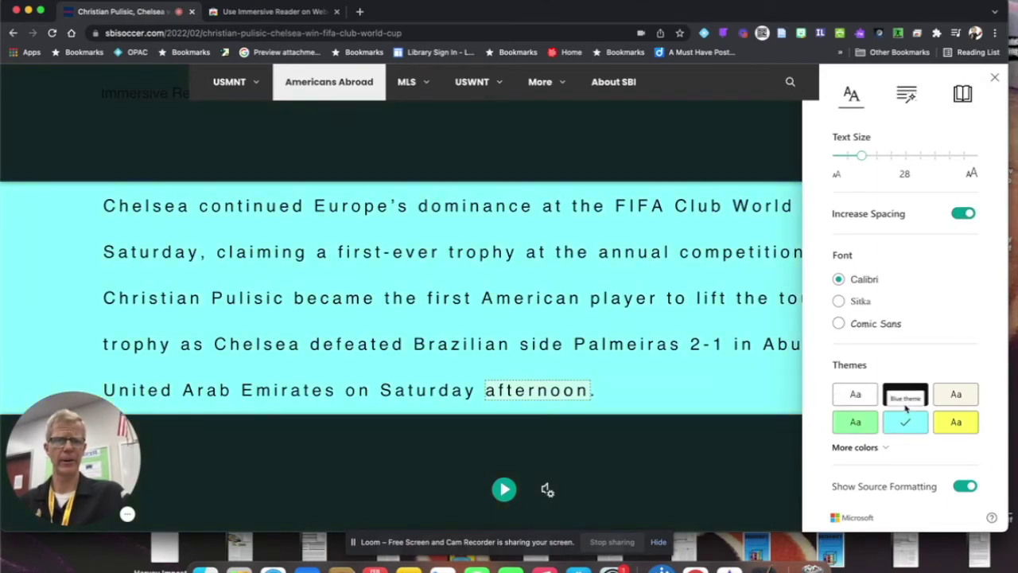
{"action": "left_click", "coordinate": [954, 397]}
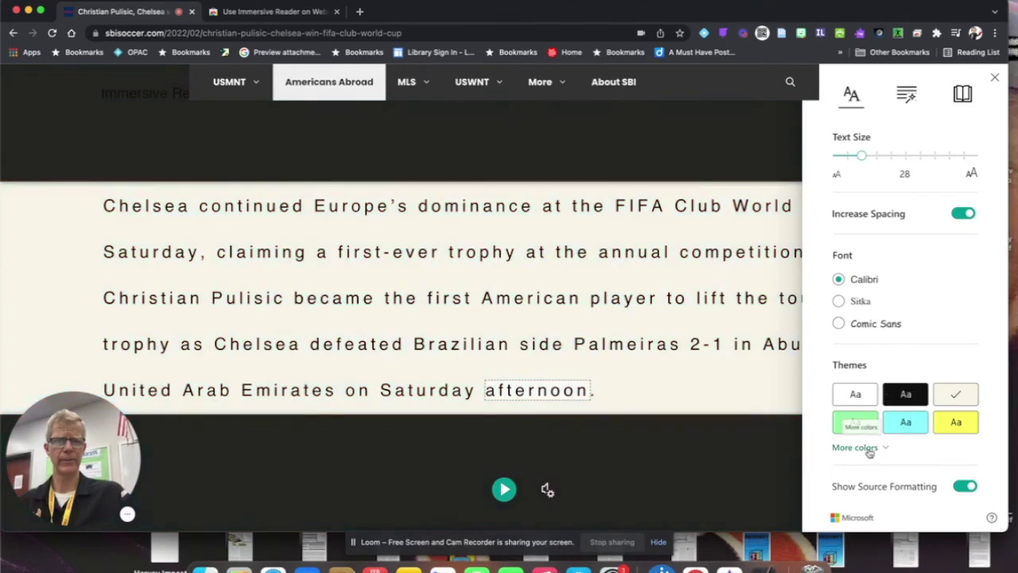
{"action": "left_click", "coordinate": [863, 449]}
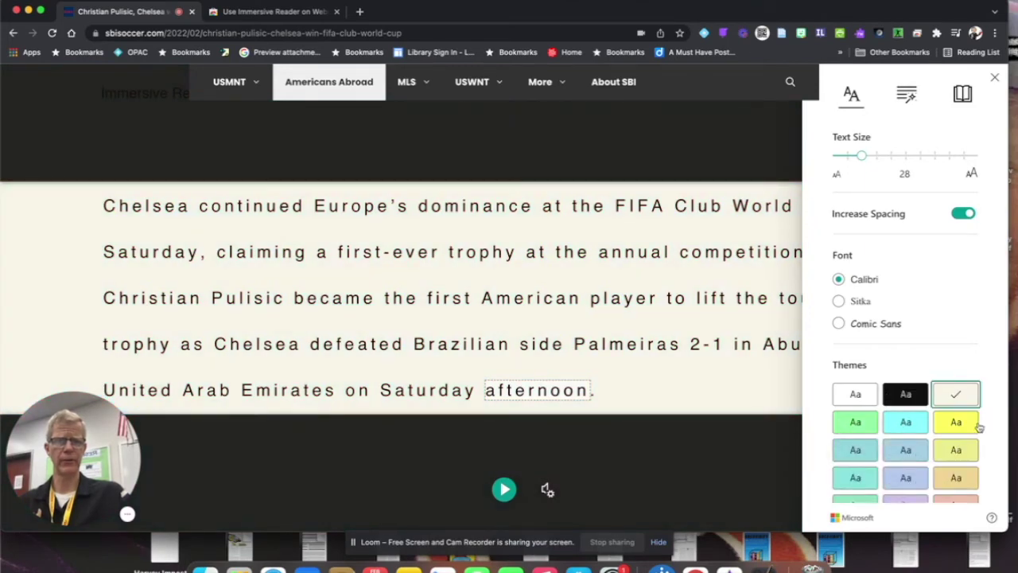
{"action": "left_click", "coordinate": [858, 393]}
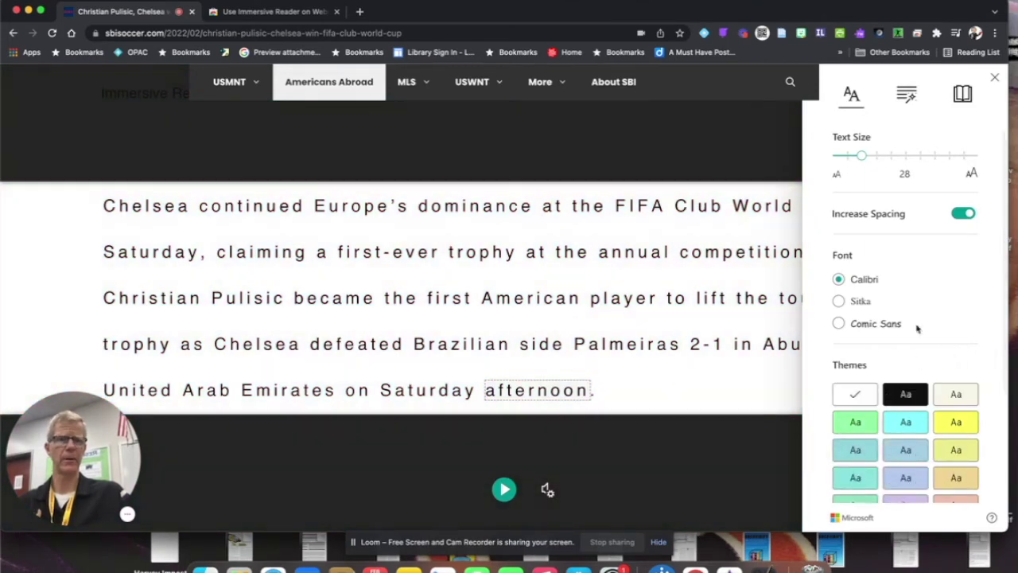
Step: Show syllable breaks and set the noun highlight colour to blue, leaving noun highlighting switched off
{"action": "left_click", "coordinate": [908, 99]}
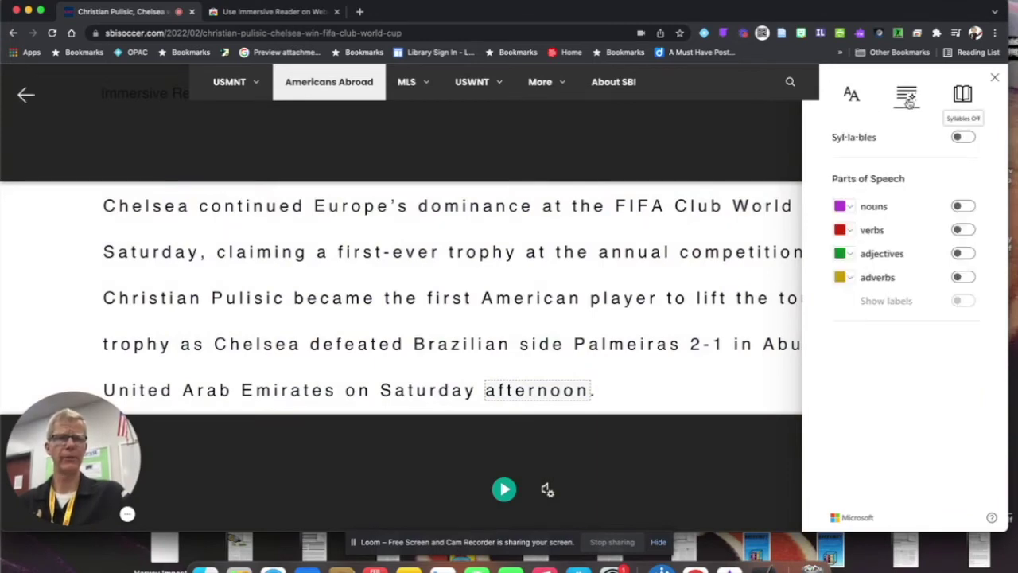
{"action": "left_click", "coordinate": [963, 138]}
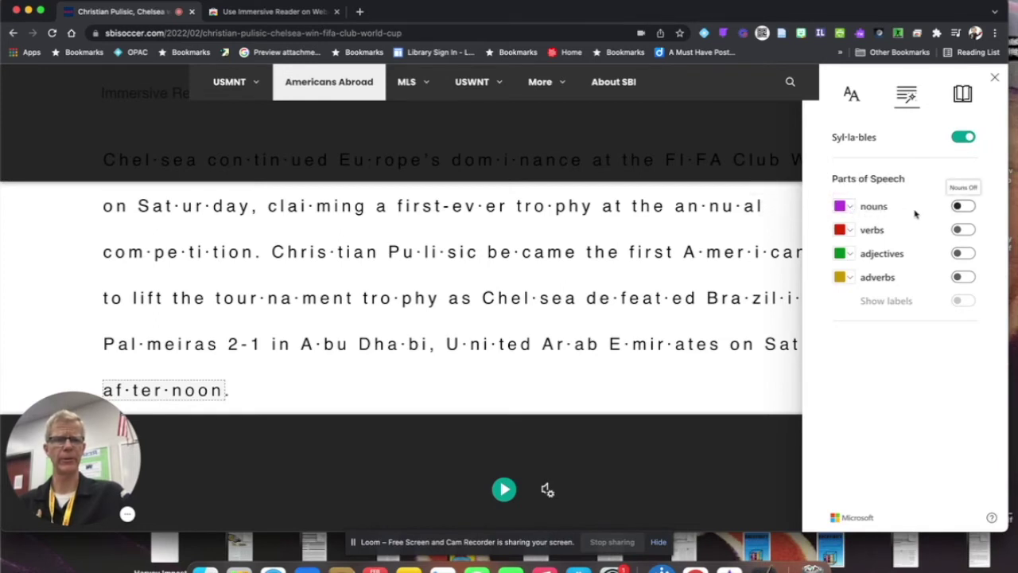
{"action": "left_click", "coordinate": [964, 206]}
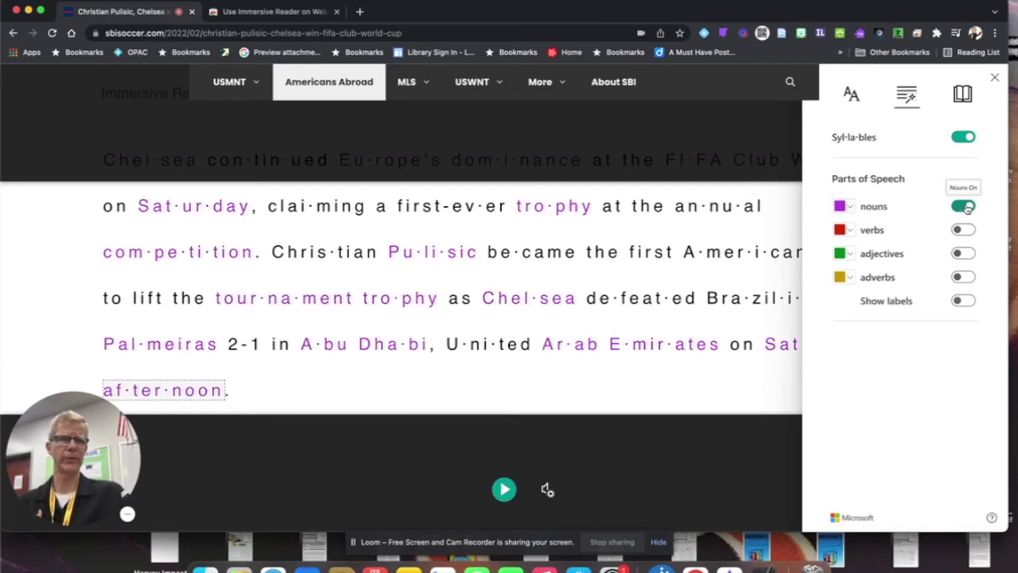
{"action": "left_click", "coordinate": [848, 208]}
{"action": "left_click", "coordinate": [854, 262]}
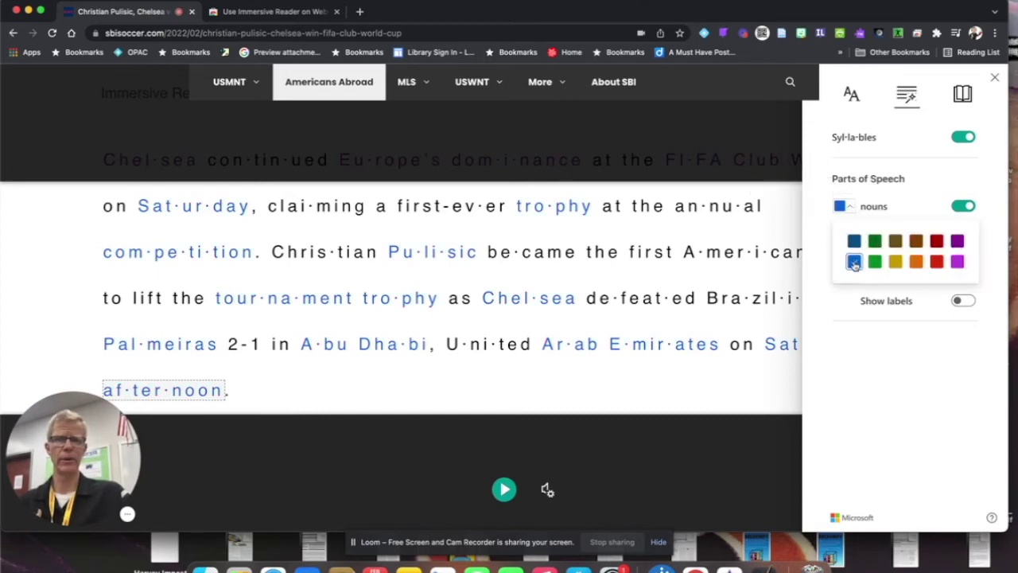
{"action": "left_click", "coordinate": [963, 206]}
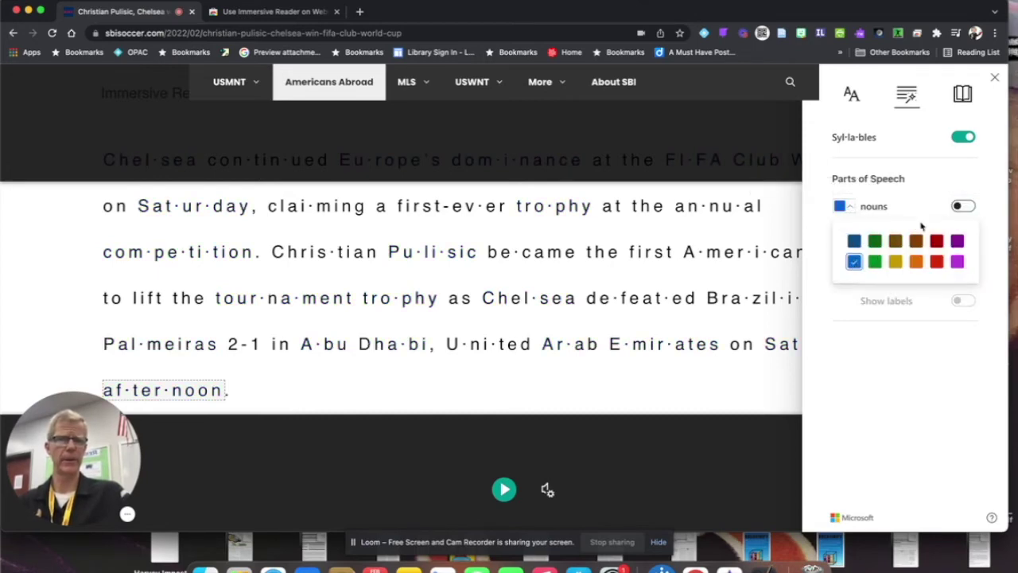
{"action": "left_click", "coordinate": [996, 251]}
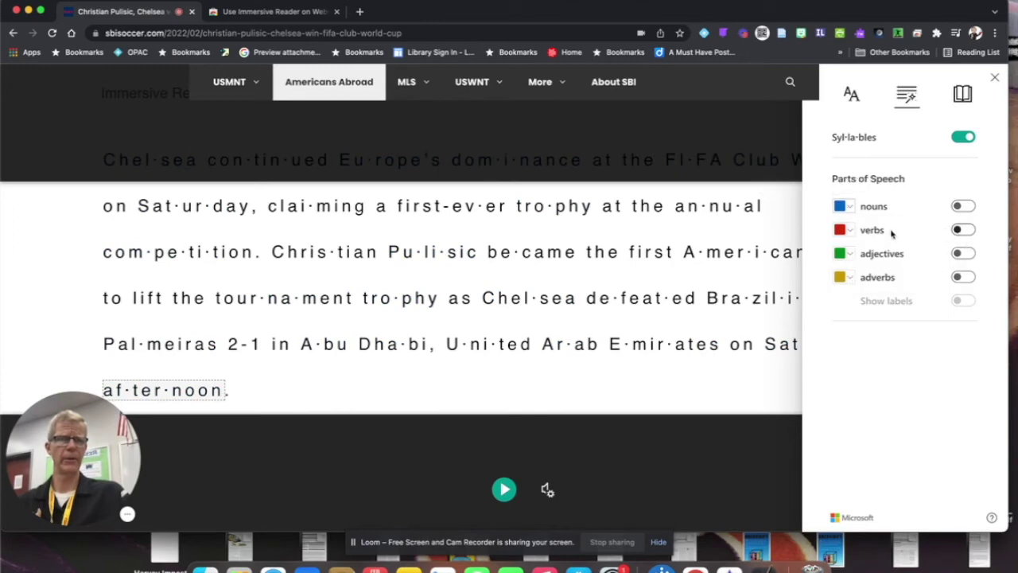
Step: Set the verb highlight colour to orange and highlight both verbs and nouns in the passage
{"action": "left_click", "coordinate": [848, 230]}
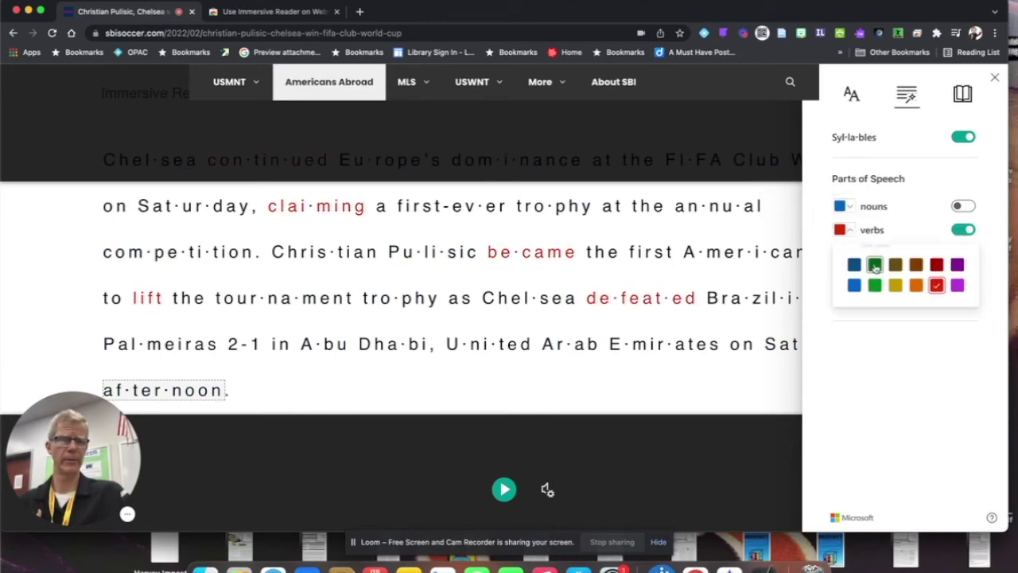
{"action": "left_click", "coordinate": [916, 285]}
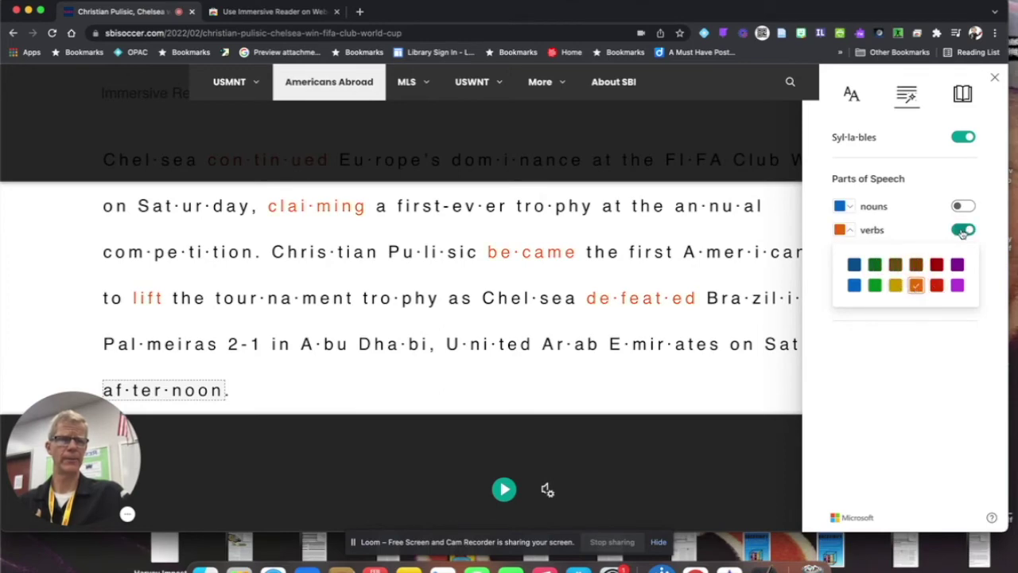
{"action": "left_click", "coordinate": [964, 231]}
{"action": "left_click", "coordinate": [963, 231]}
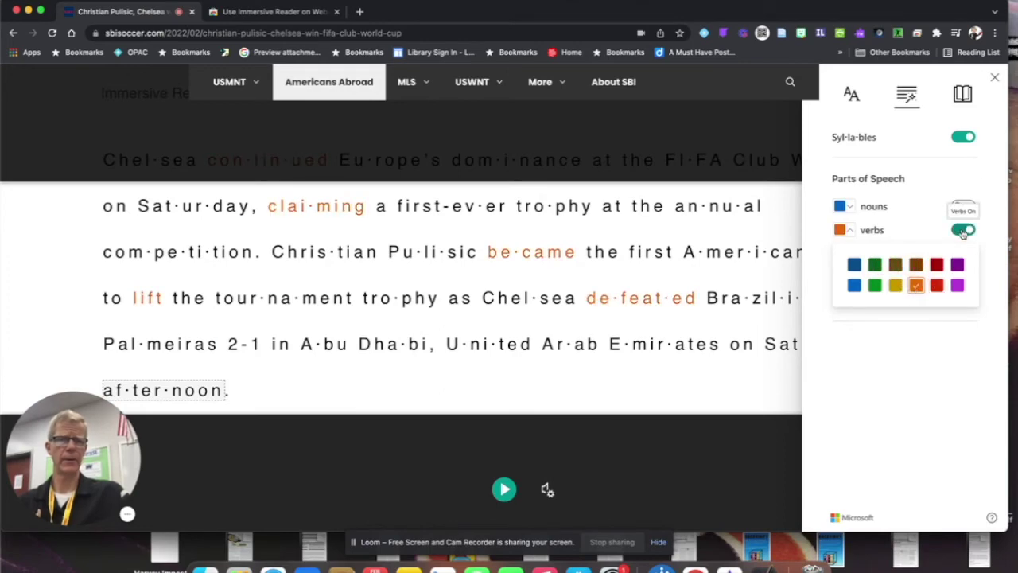
{"action": "left_click", "coordinate": [964, 207]}
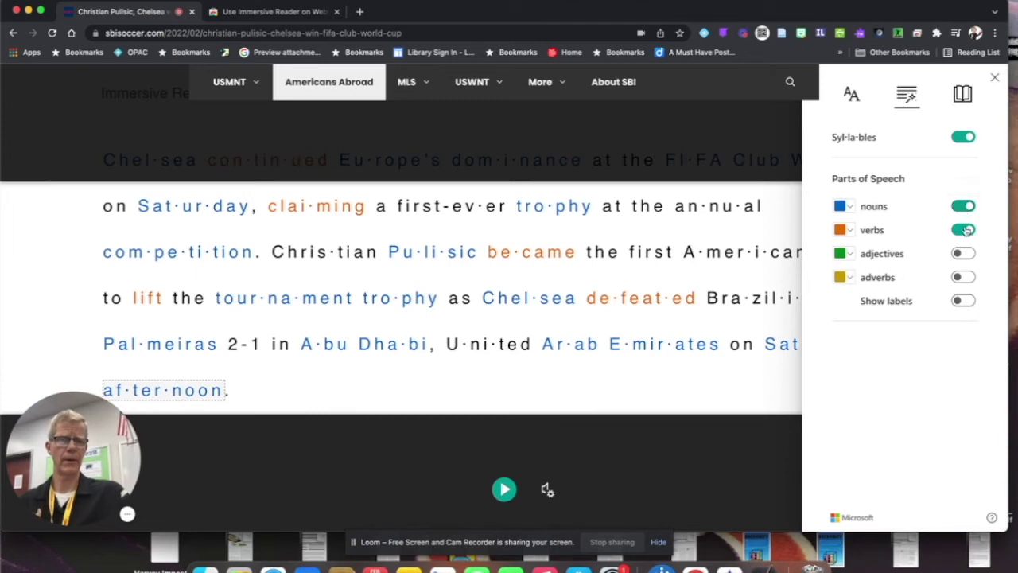
Step: Turn off noun highlighting, verb highlighting and syllable breaks, and close the grammar options
{"action": "left_click", "coordinate": [963, 207]}
{"action": "left_click", "coordinate": [963, 229]}
{"action": "left_click", "coordinate": [960, 137]}
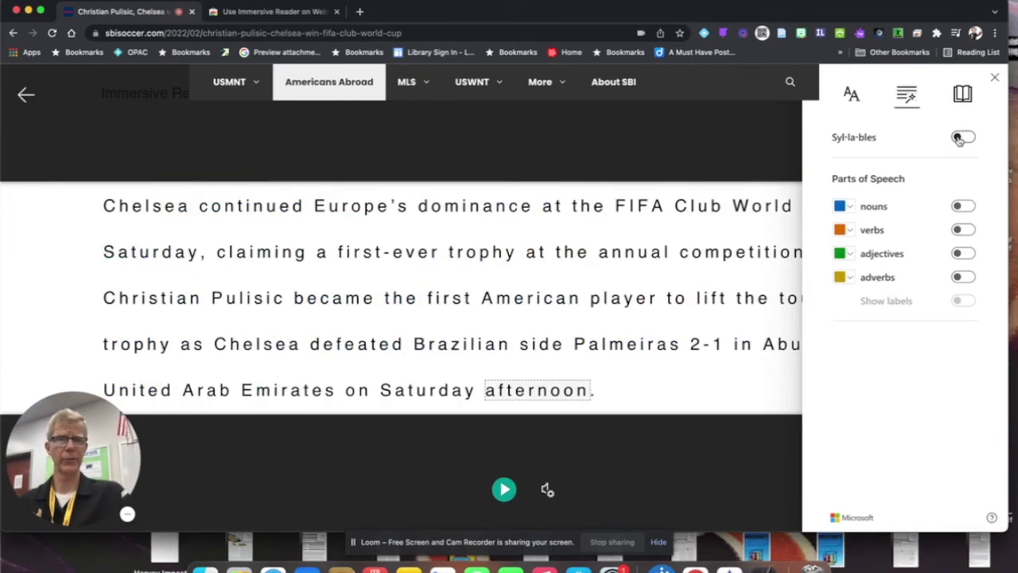
{"action": "left_click", "coordinate": [907, 94]}
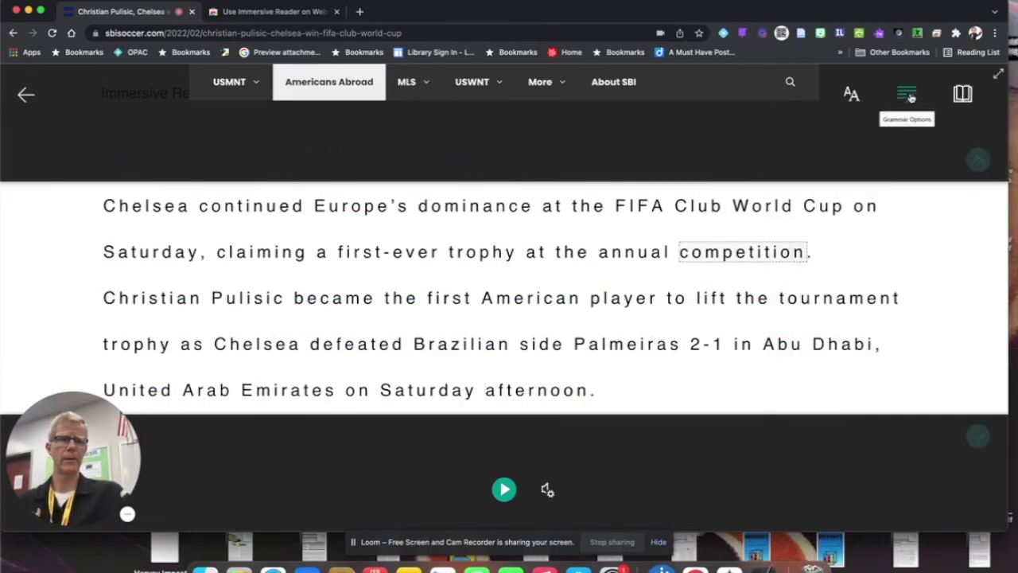
Step: Narrow Line Focus to a single line, and widen it to the middle focus size
{"action": "left_click", "coordinate": [964, 97]}
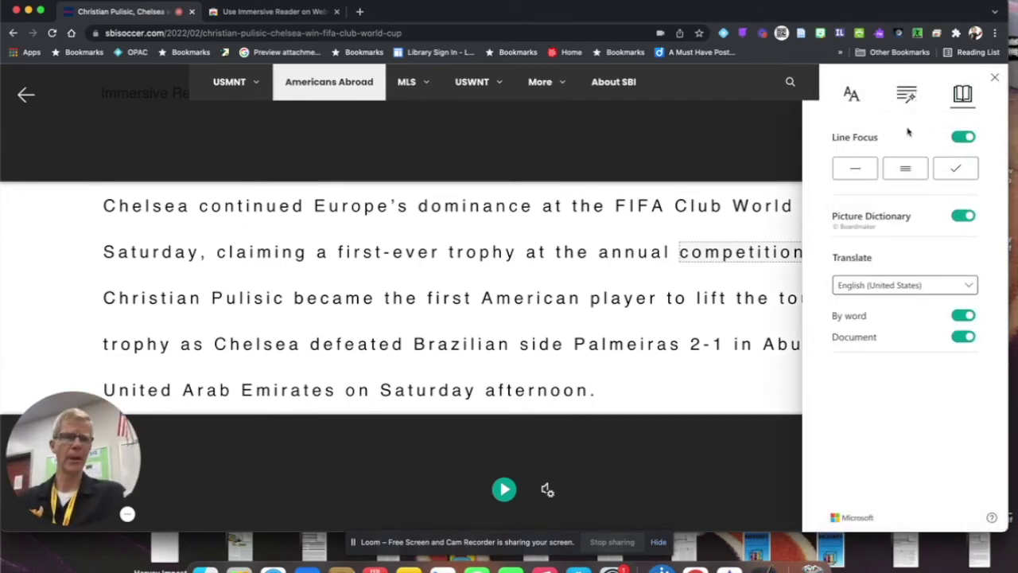
{"action": "left_click", "coordinate": [856, 169]}
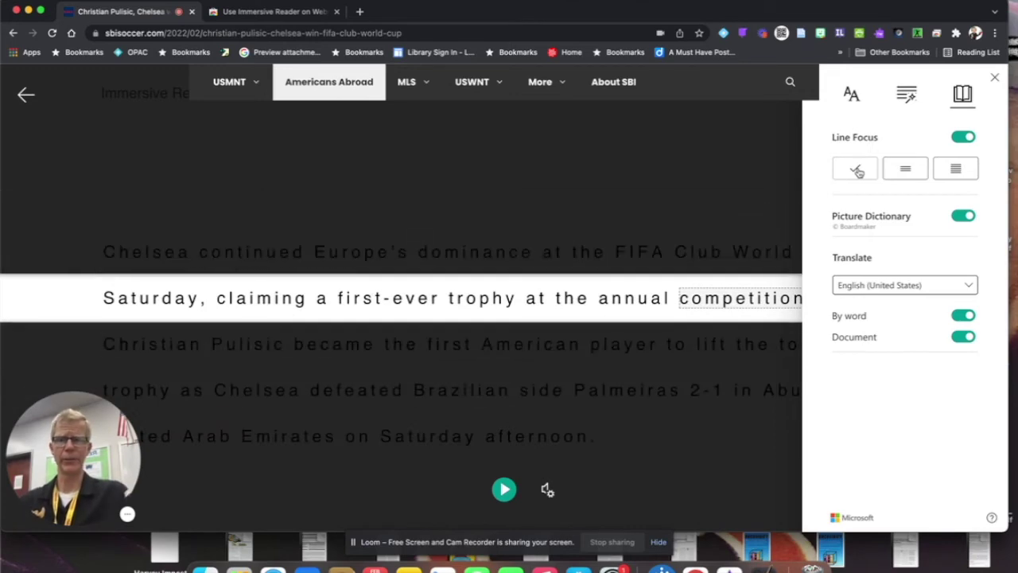
{"action": "left_click", "coordinate": [902, 170]}
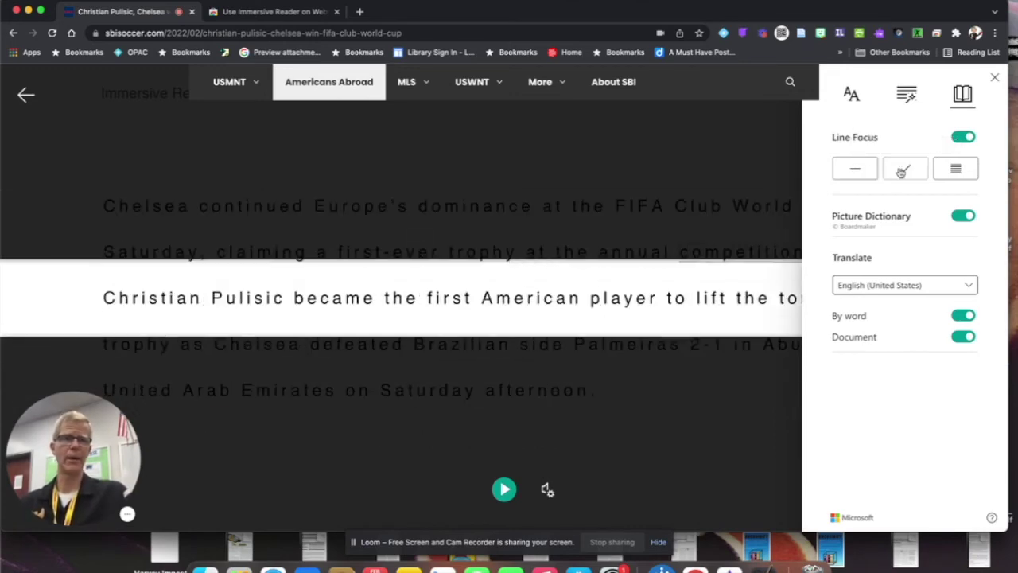
Step: Widen Line Focus to its largest size and play the pronunciation of "competition" from its picture dictionary entry
{"action": "left_click", "coordinate": [954, 171]}
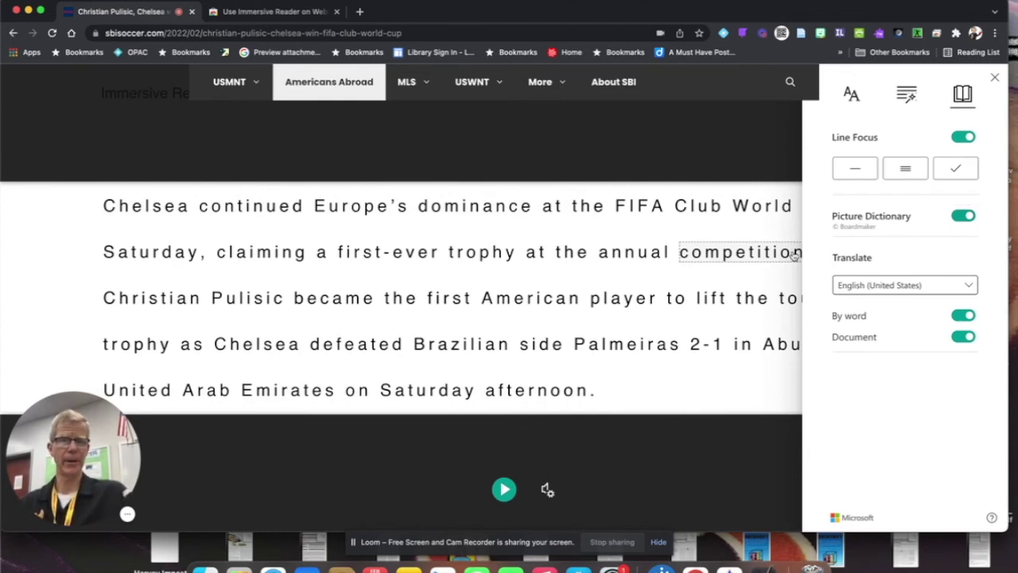
{"action": "left_click", "coordinate": [720, 257]}
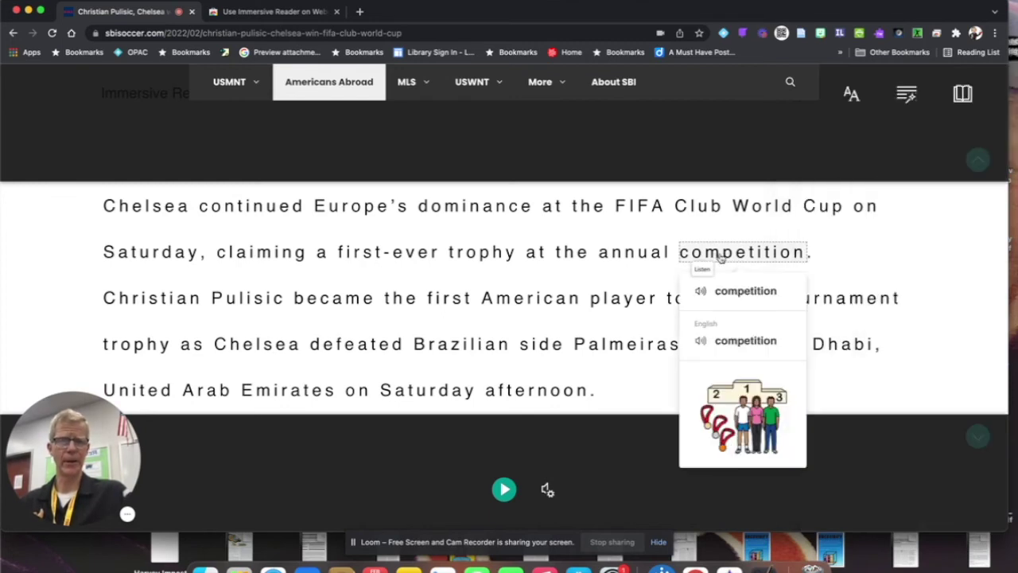
{"action": "left_click", "coordinate": [702, 292]}
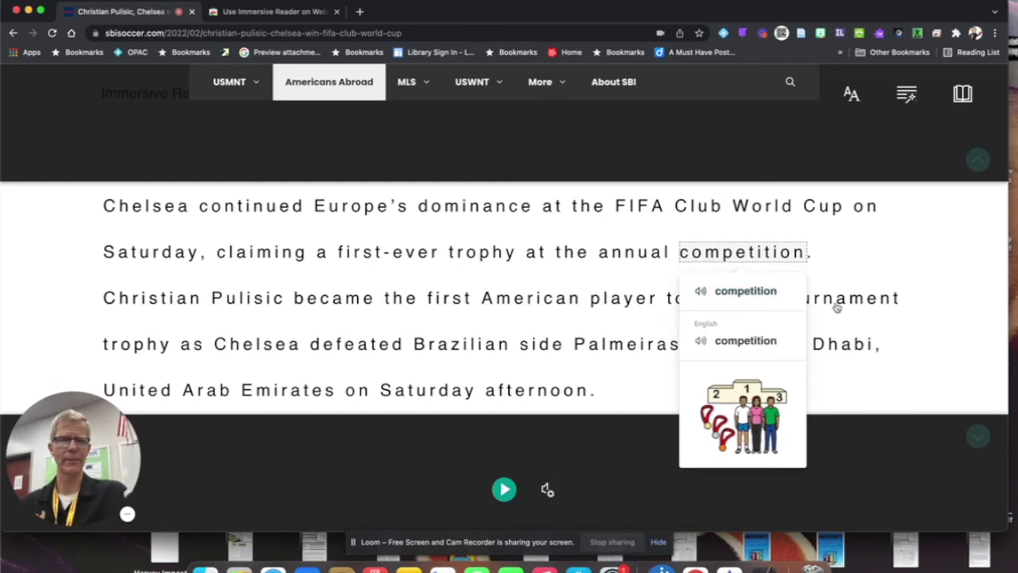
Step: Set the translation language to Spanish (Latin America) and translate the whole document
{"action": "left_click", "coordinate": [963, 94]}
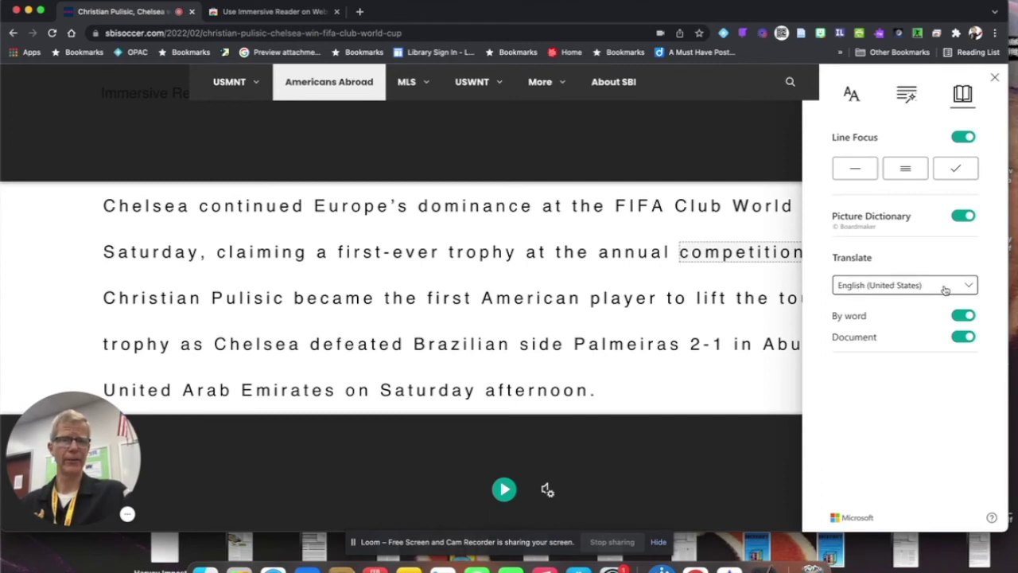
{"action": "left_click", "coordinate": [970, 288]}
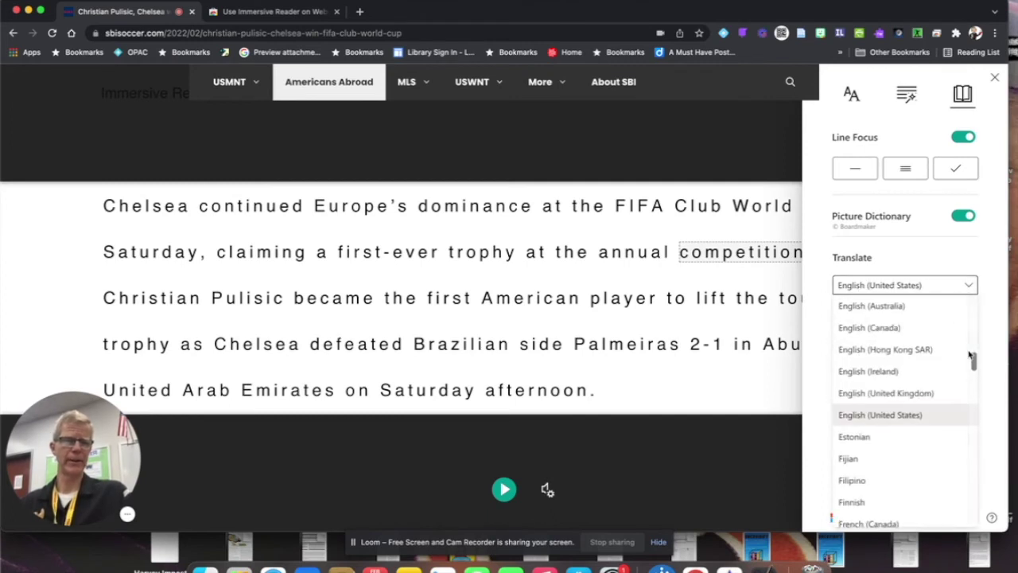
{"action": "left_click_drag", "start_coordinate": [973, 359], "coordinate": [975, 429]}
{"action": "left_click", "coordinate": [896, 466]}
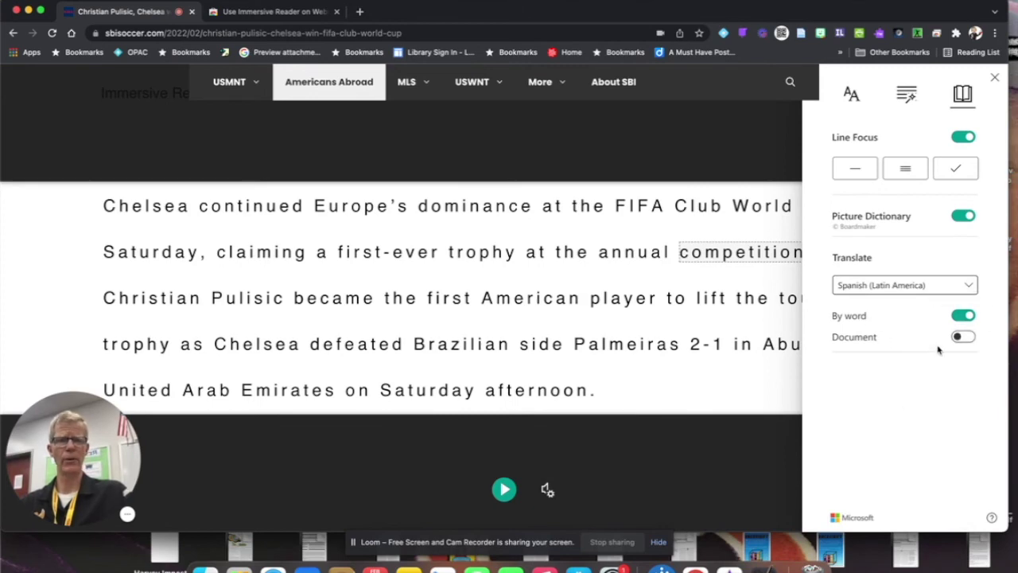
{"action": "left_click", "coordinate": [962, 337]}
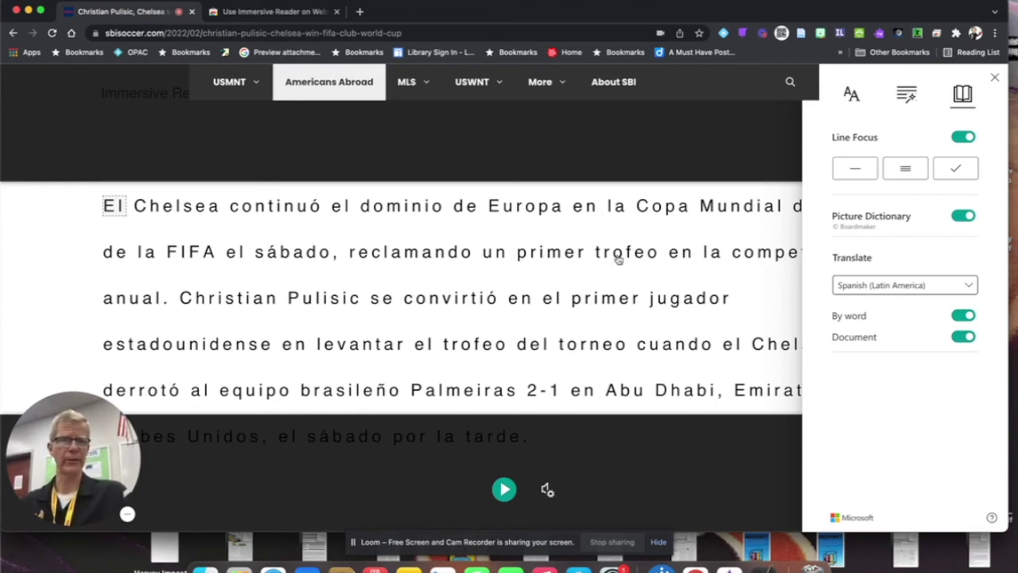
Step: Switch the translation language back to English (United States) and close the reading preferences
{"action": "left_click", "coordinate": [969, 284]}
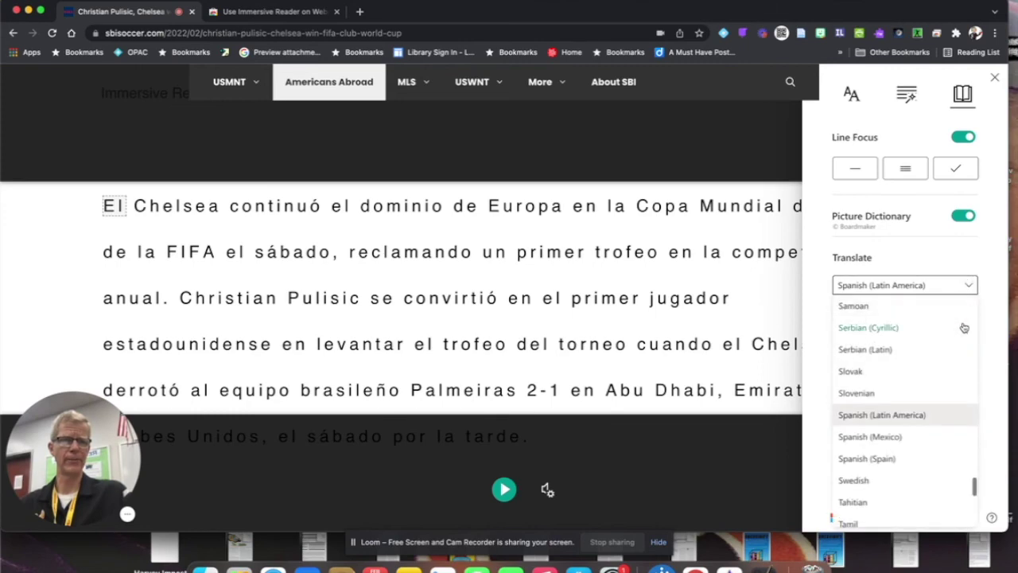
{"action": "left_click_drag", "start_coordinate": [974, 485], "coordinate": [971, 372]}
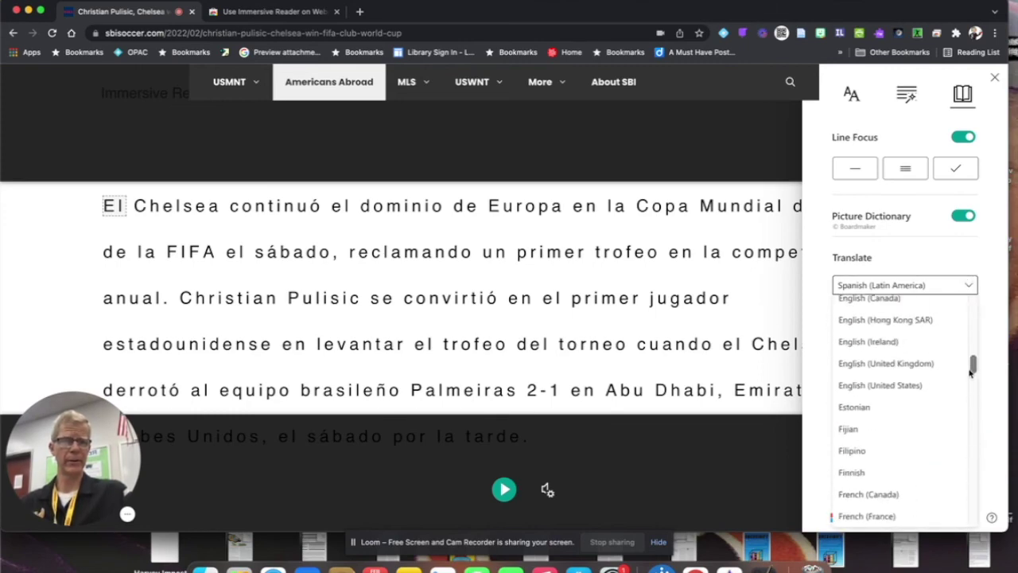
{"action": "left_click", "coordinate": [891, 385]}
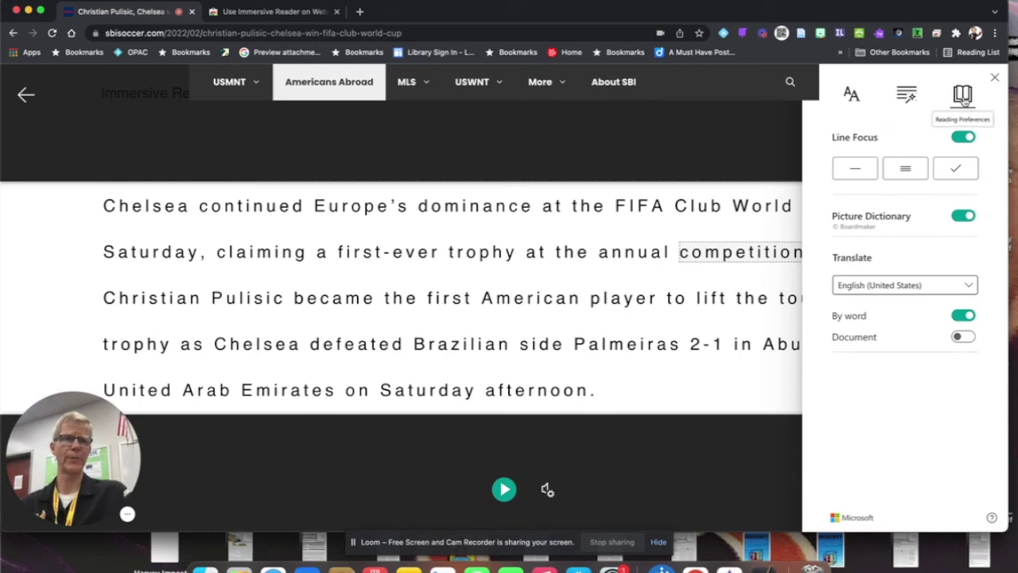
{"action": "left_click", "coordinate": [996, 77]}
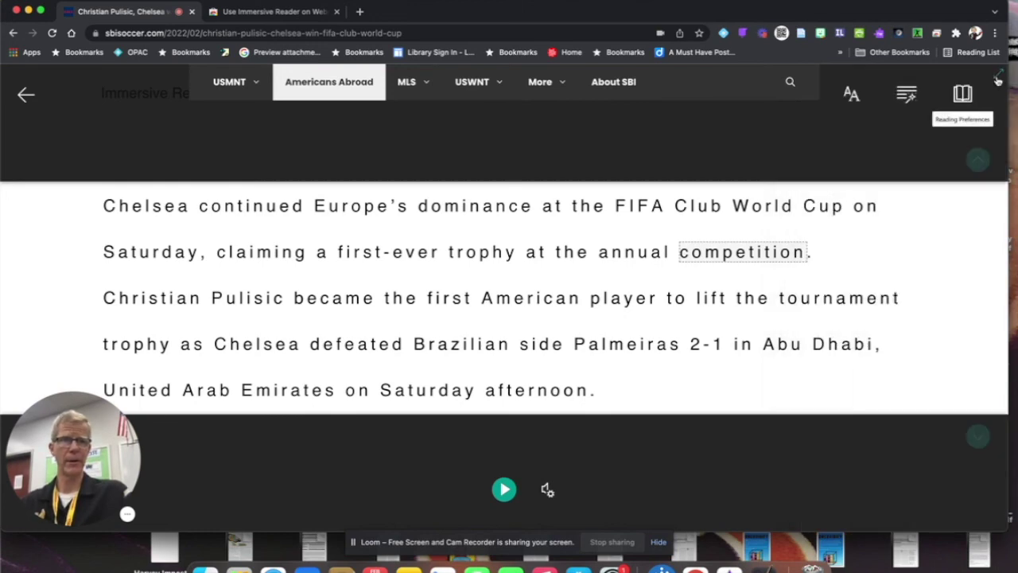